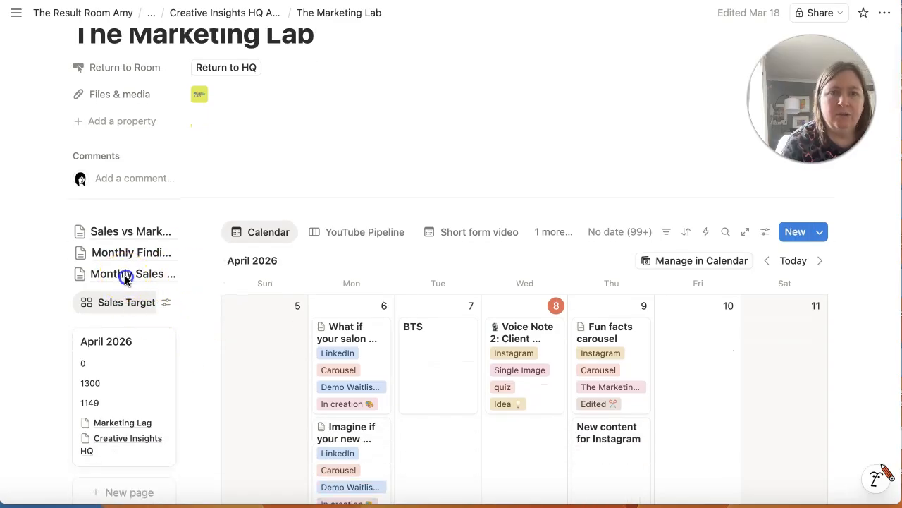
Open the Monthly Sales Plan page and expand the April 2026 row to show its sub-items
left_click(113, 281)
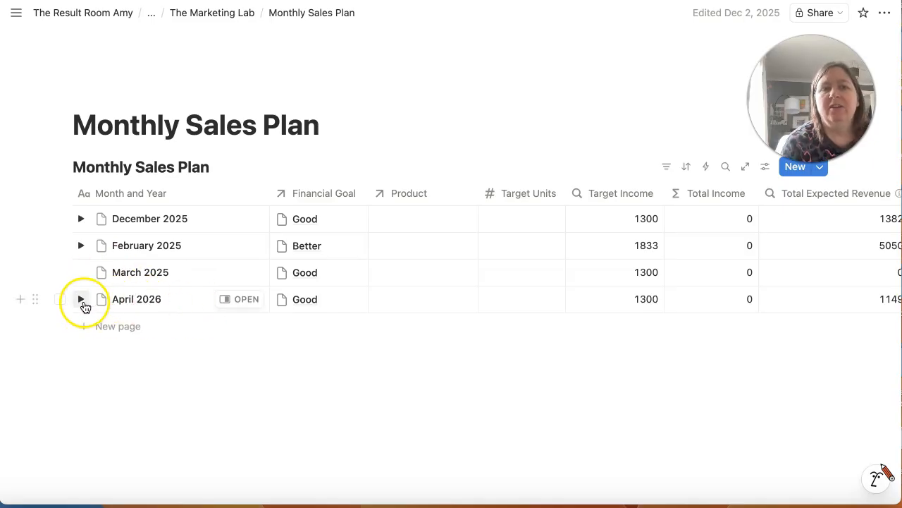
left_click(81, 300)
scroll(151, 332, "down", 1)
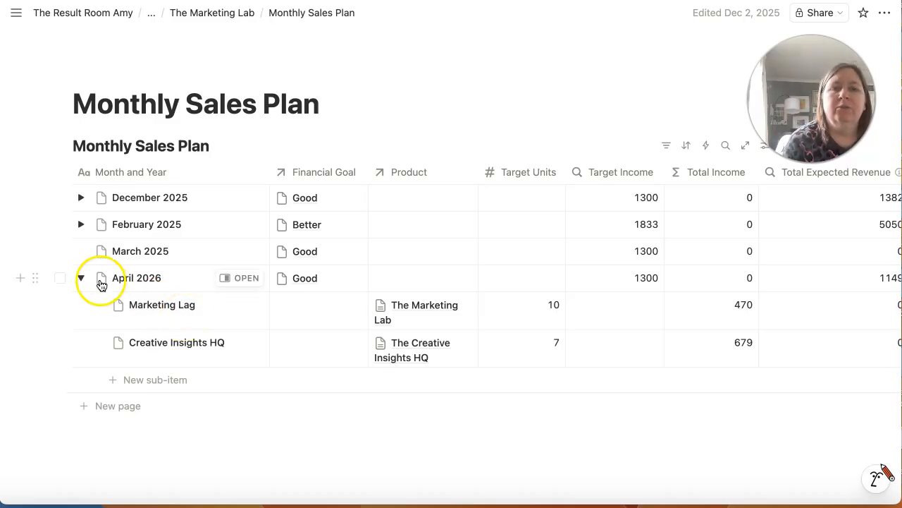
left_click(81, 279)
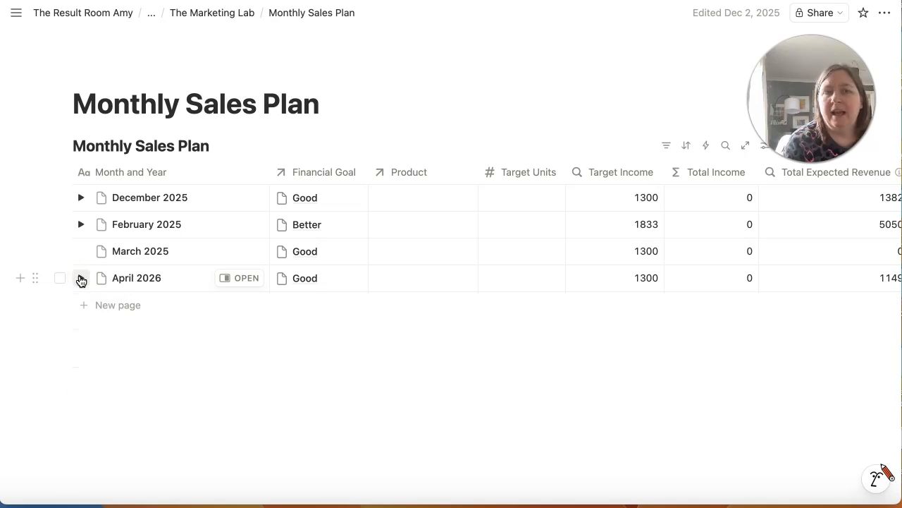
left_click(81, 279)
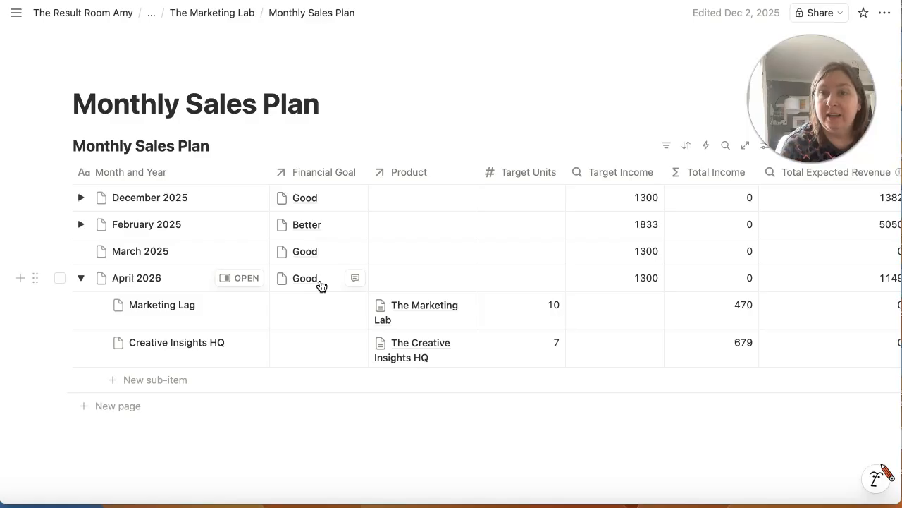
Correct the name of April 2026's Marketing Lag sub-item to Marketing Lab
scroll(320, 284, "right", 3)
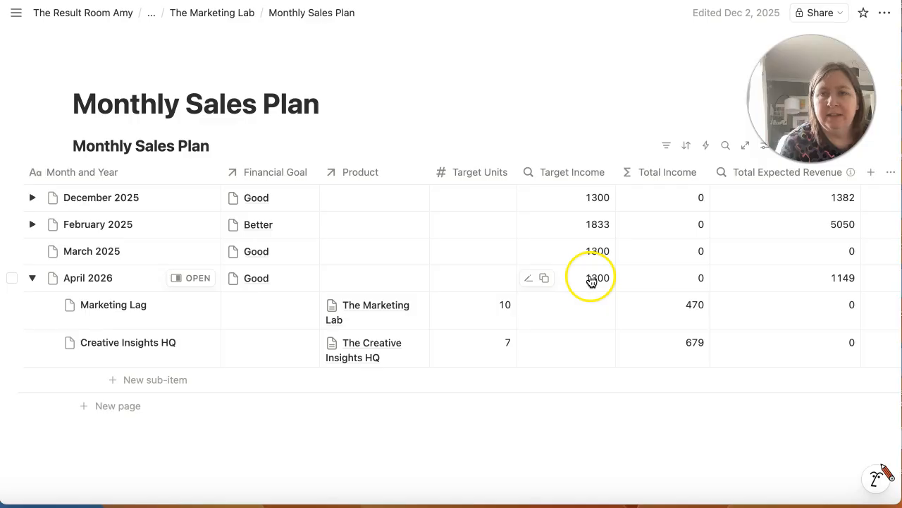
scroll(589, 279, "left", 3)
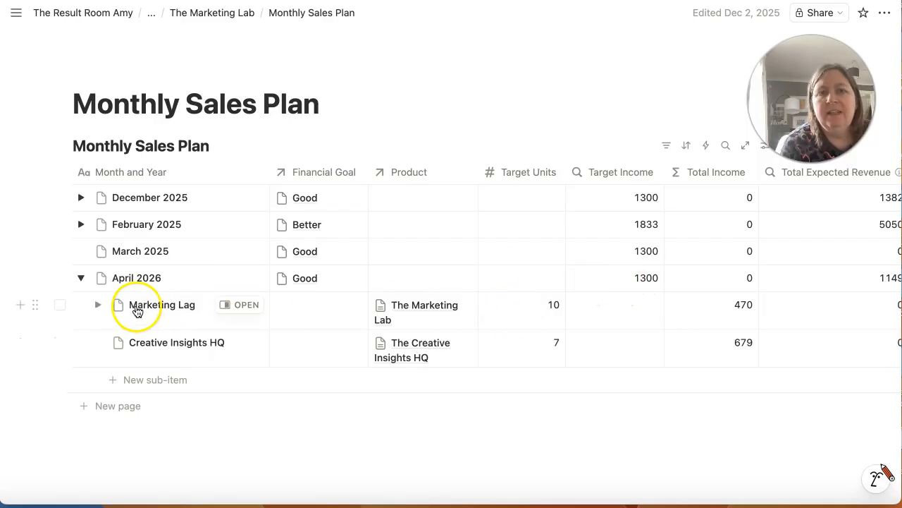
left_click(192, 304)
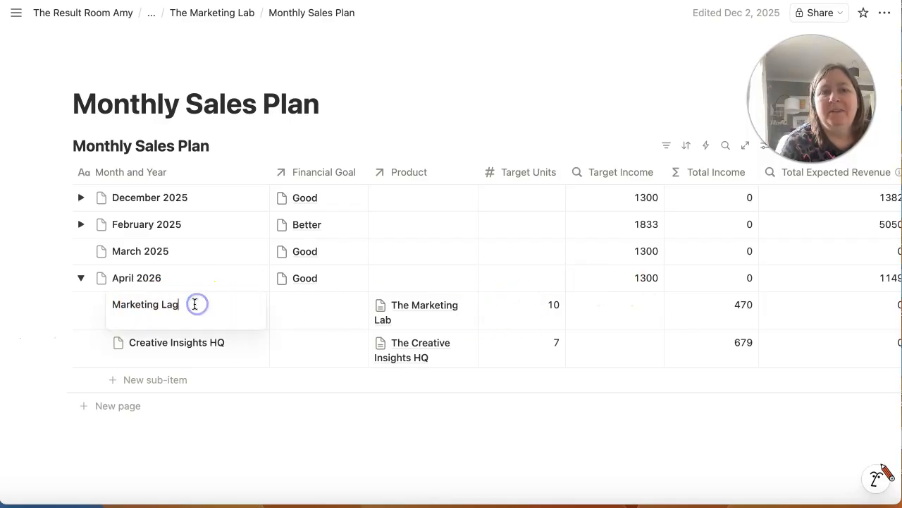
key("BackSpace")
type("b")
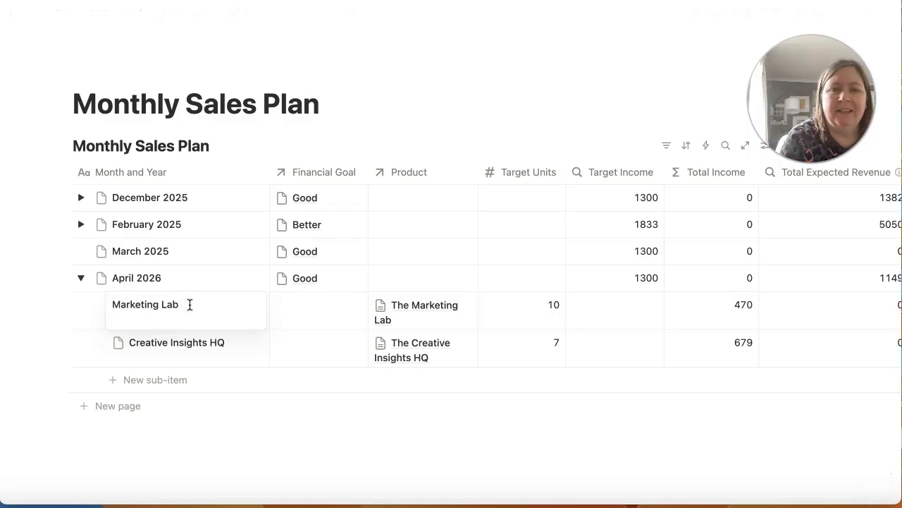
left_click(312, 306)
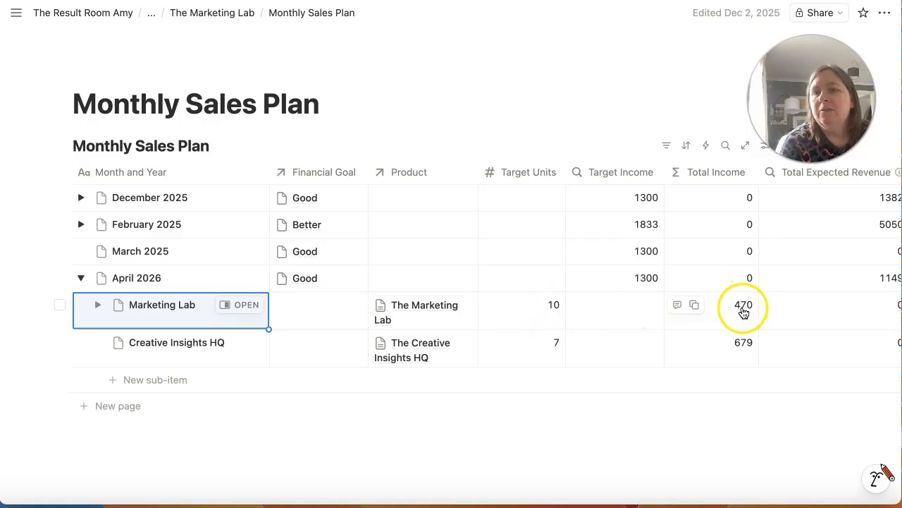
Add a new month entry named May to the Monthly Sales Plan table
scroll(744, 312, "right", 2)
scroll(744, 312, "right", 2)
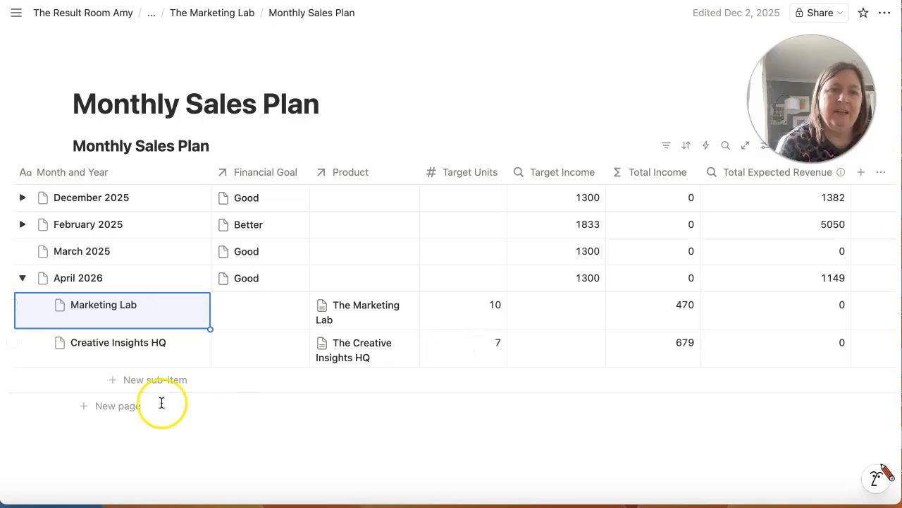
scroll(24, 386, "left", 2)
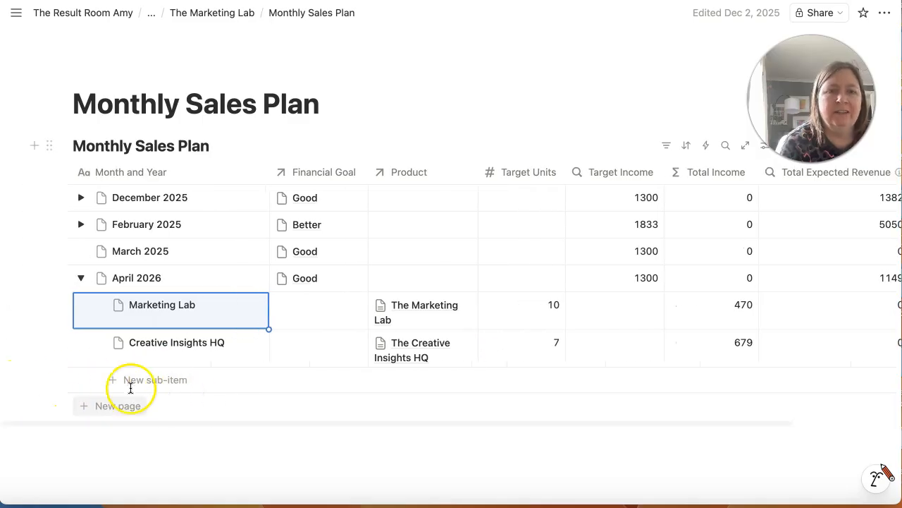
left_click(89, 414)
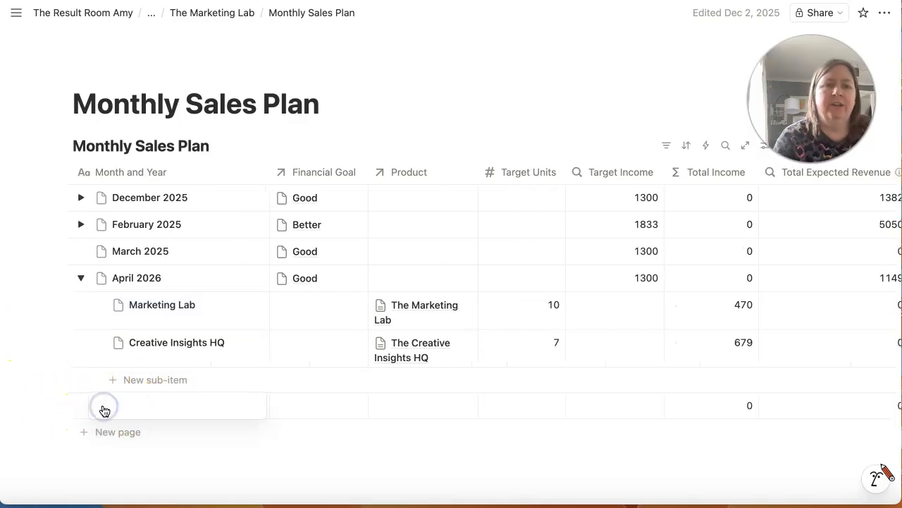
type("M")
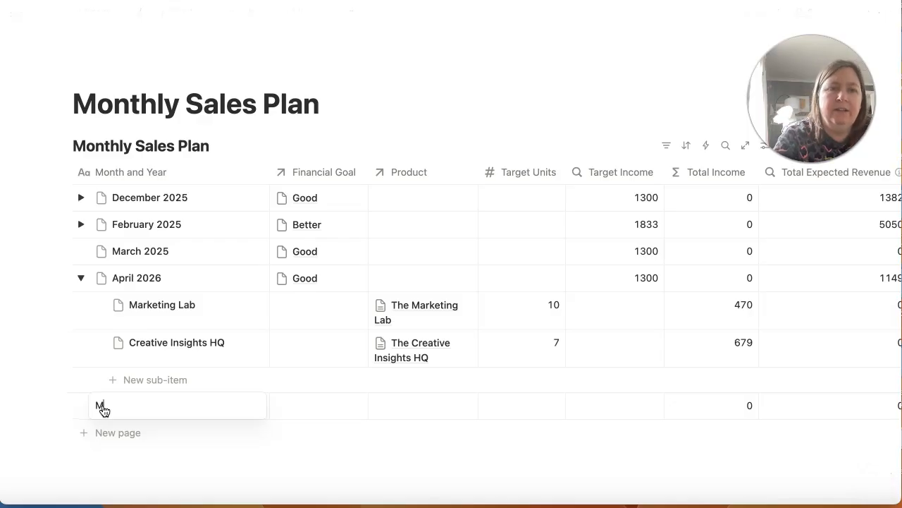
type("ay")
key("Tab")
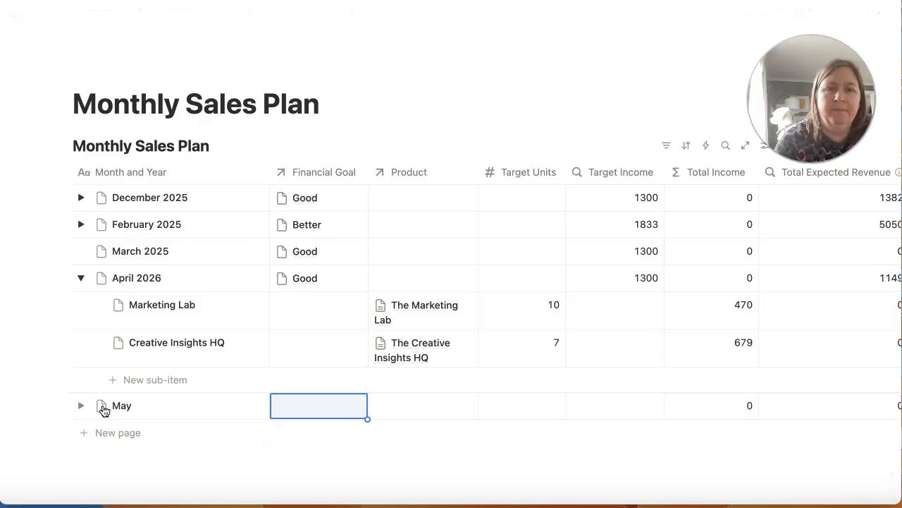
Link May's financial goal to Good
left_click(335, 407)
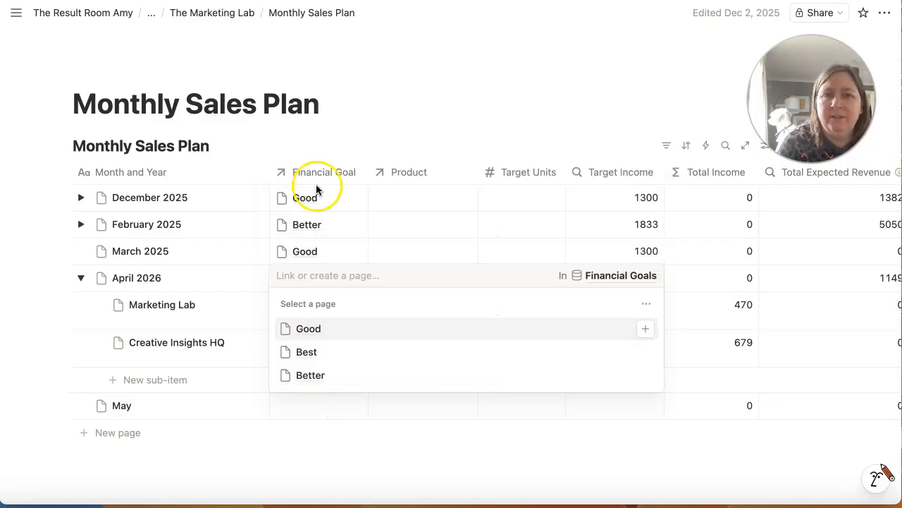
left_click(309, 329)
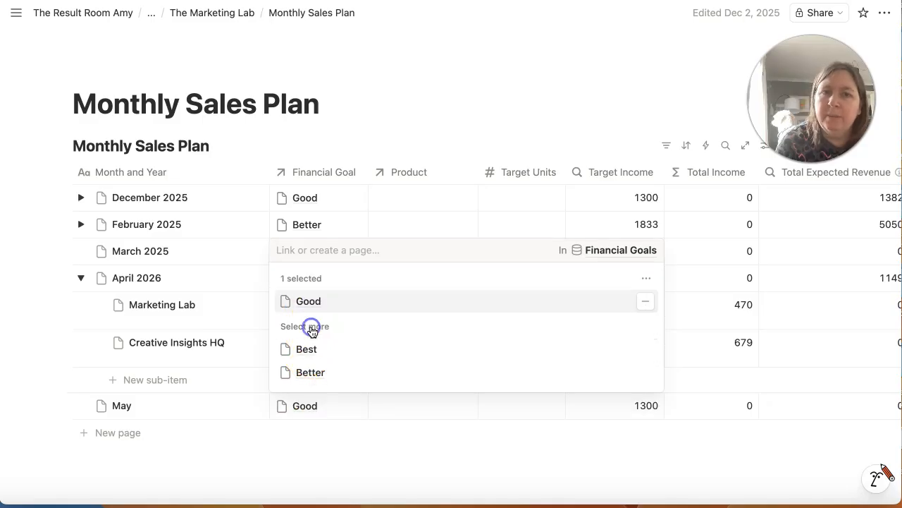
left_click(460, 460)
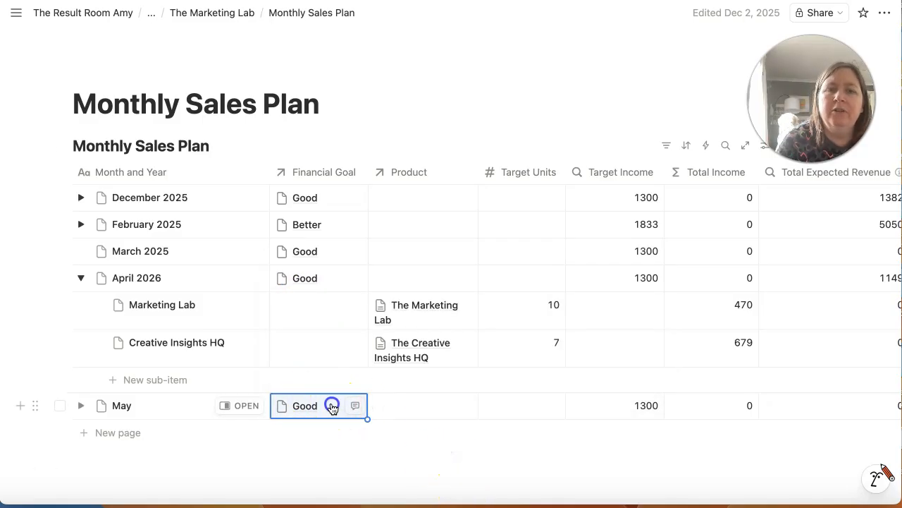
Replace May's linked financial goal with Better
left_click(332, 407)
left_click(646, 301)
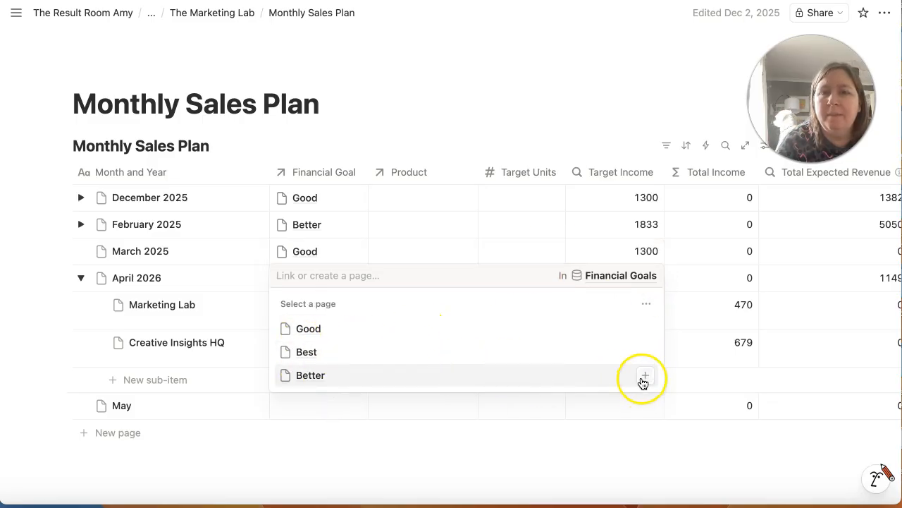
left_click(643, 381)
left_click(471, 452)
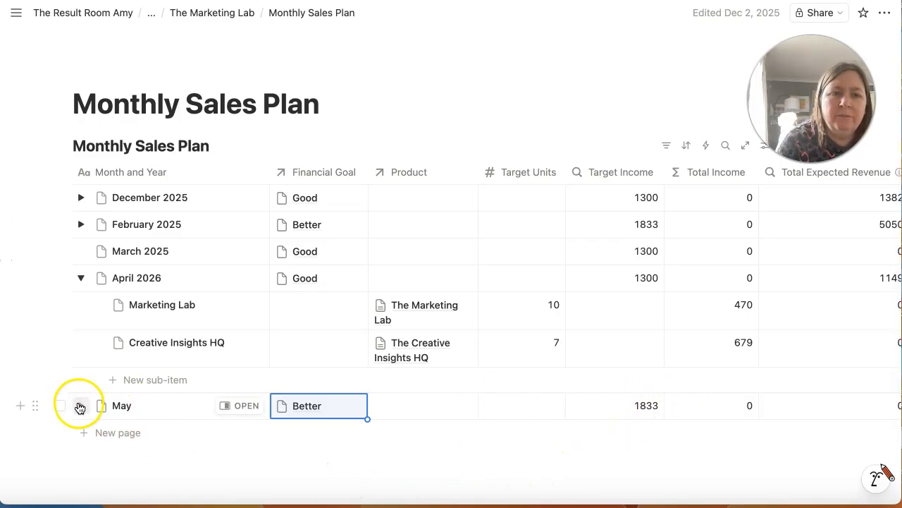
Expand May and add a sub-item named Marketing Lab under it
left_click(80, 407)
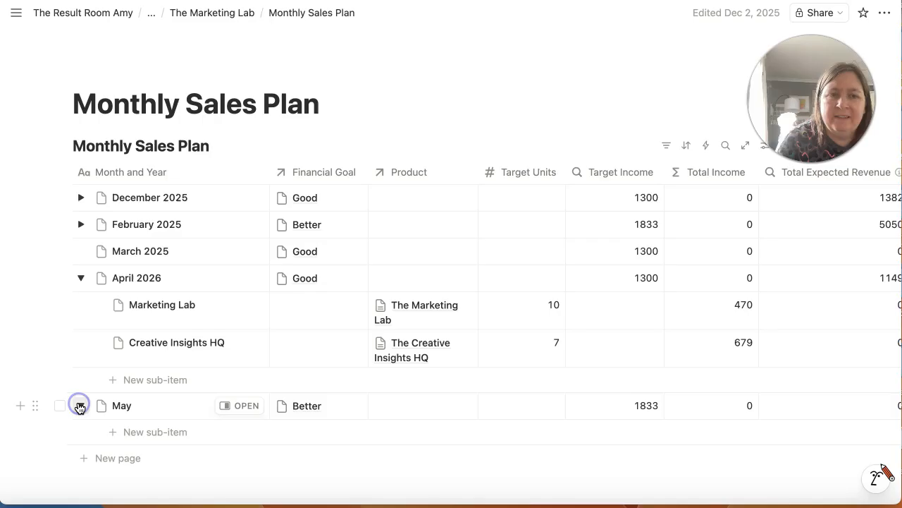
left_click(159, 434)
left_click(333, 433)
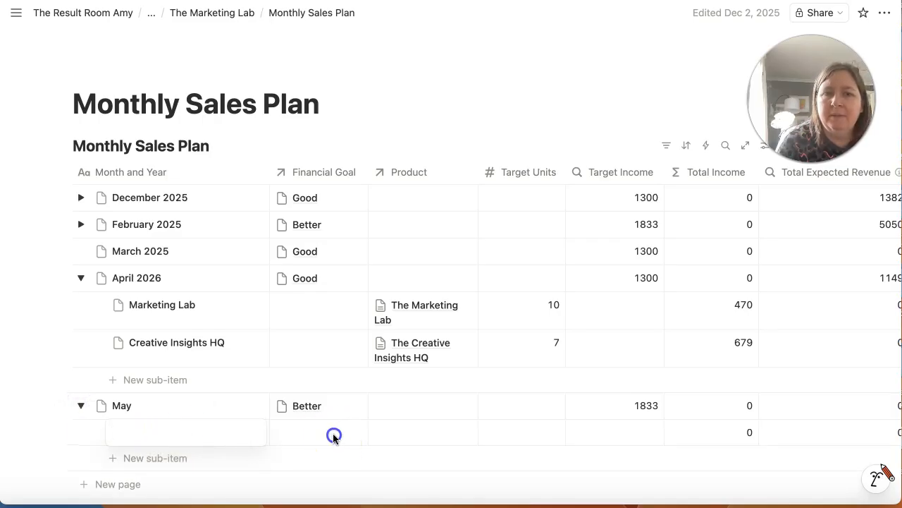
left_click(178, 437)
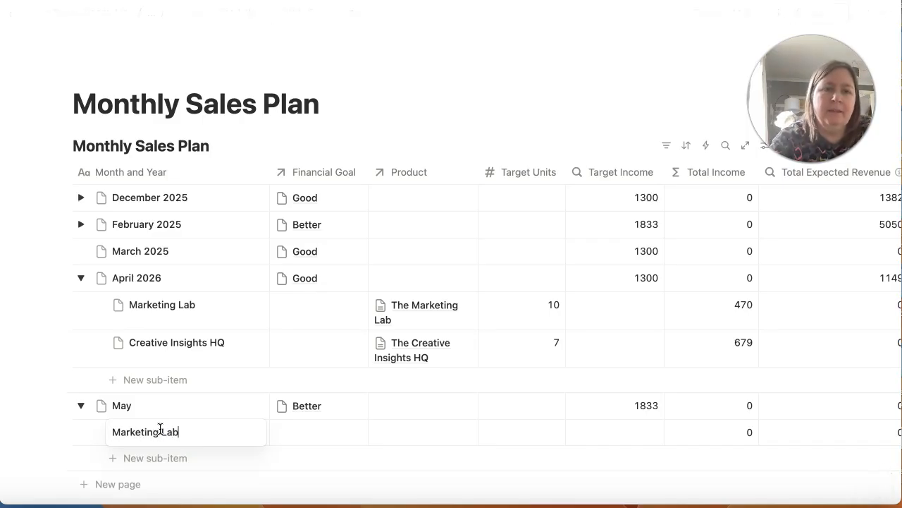
key("Tab")
key("Tab")
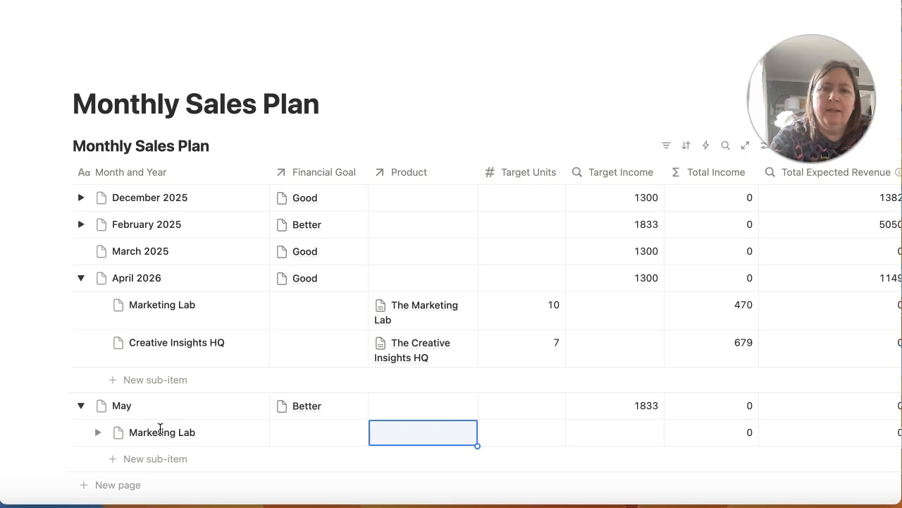
Link May's Marketing Lab sub-item to the product The Marketing Lab and set its target units to 20
left_click(414, 438)
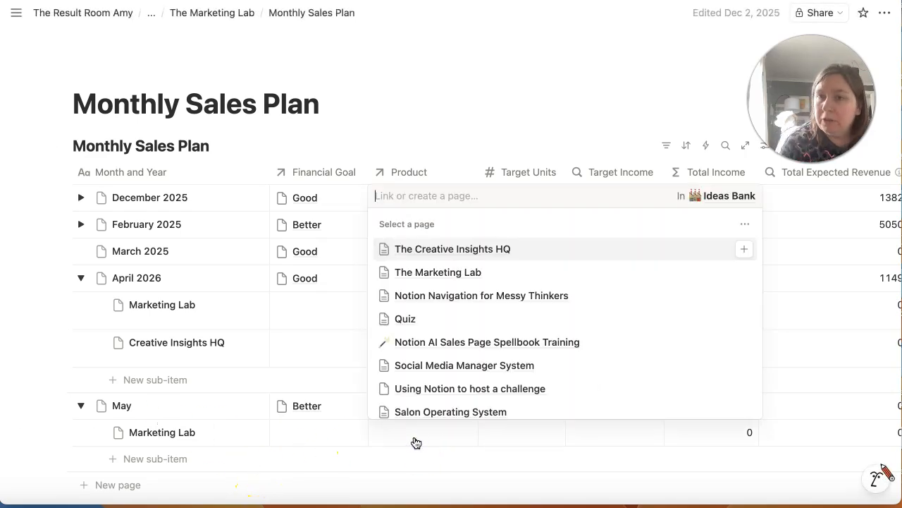
left_click(426, 274)
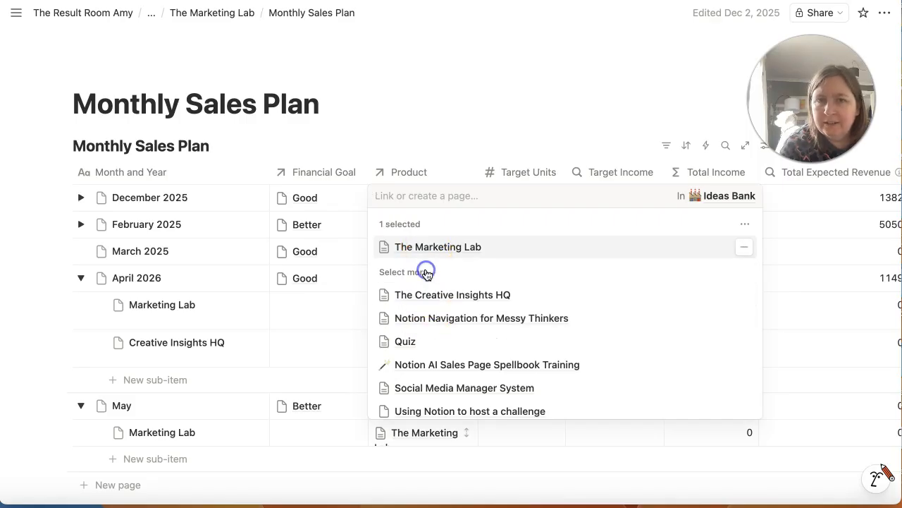
left_click(619, 478)
left_click(538, 440)
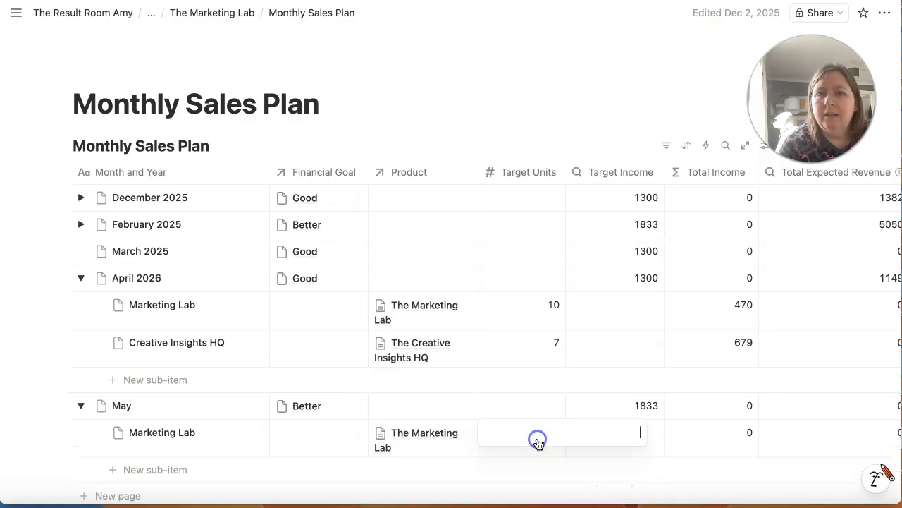
type("20")
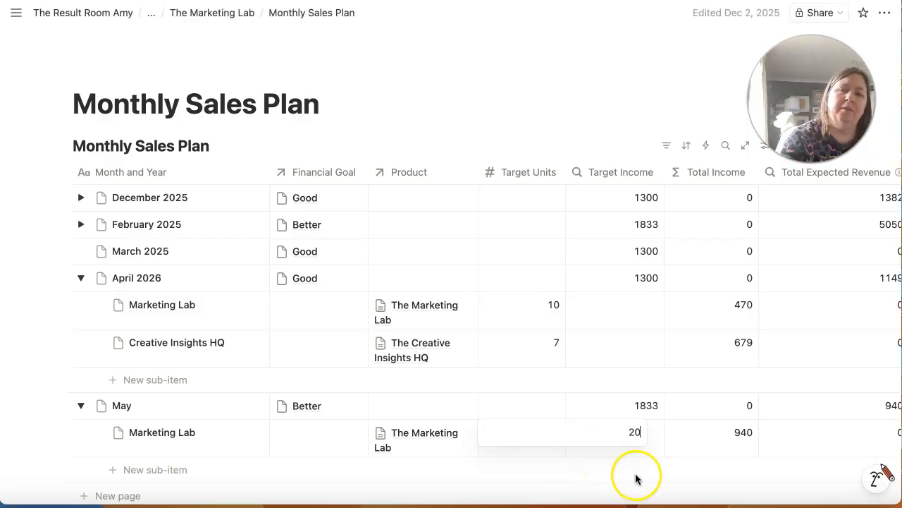
left_click(636, 478)
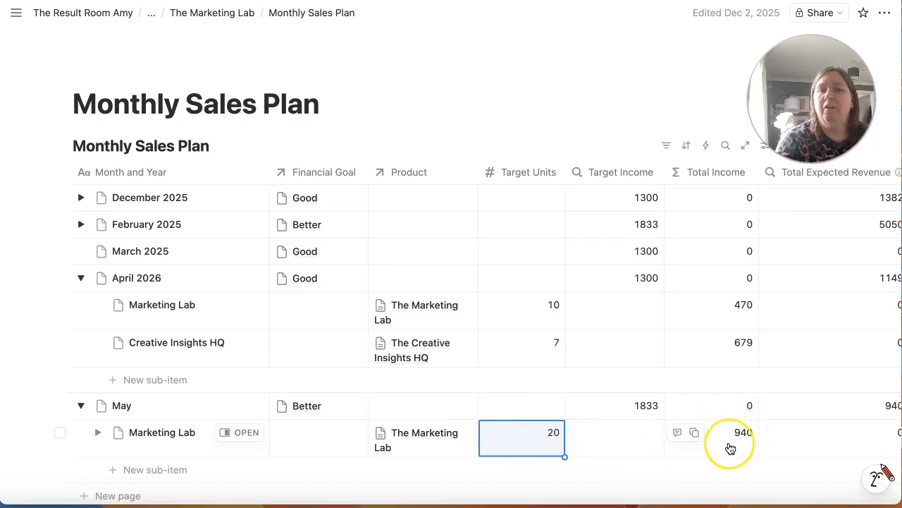
Add a second sub-item named Custom build under May
scroll(298, 457, "down", 1)
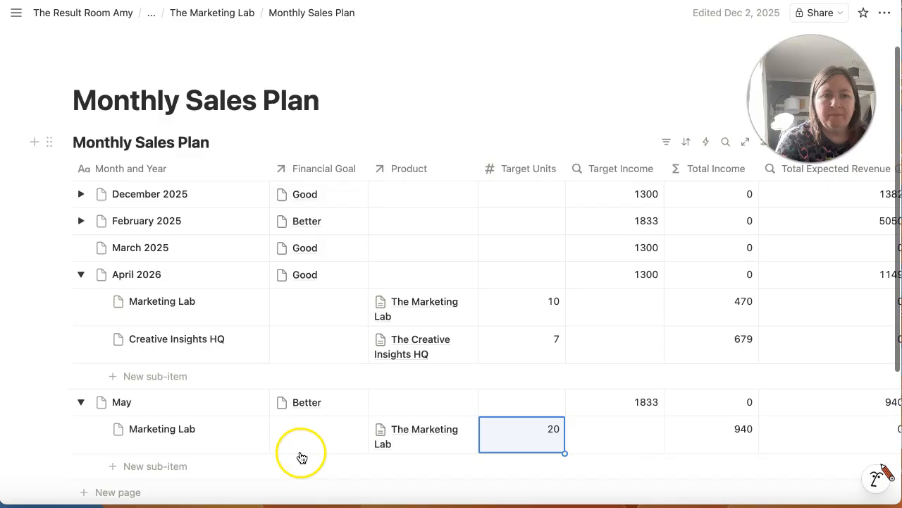
left_click(152, 468)
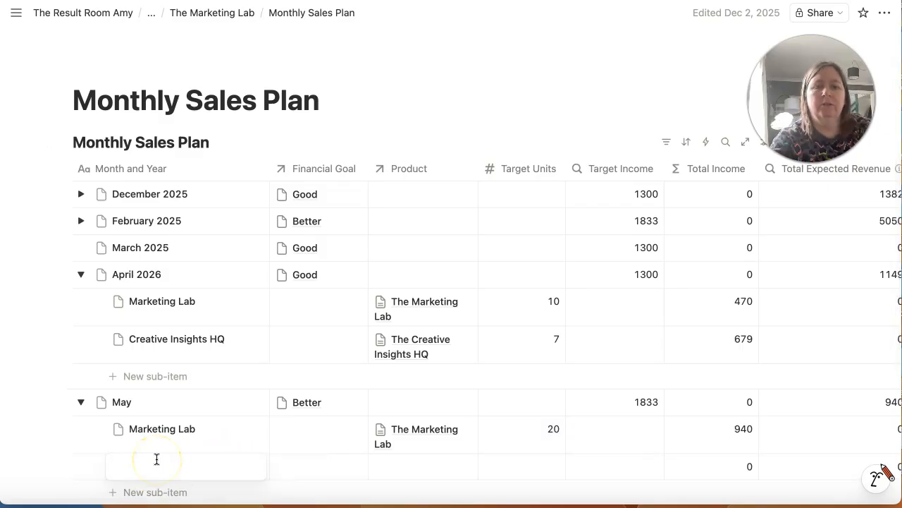
type("Custom build")
key("Tab")
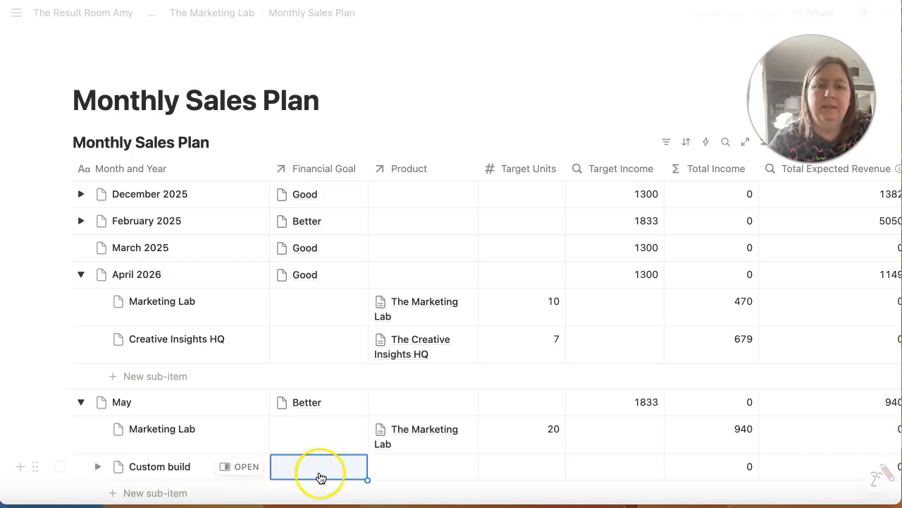
Link the Custom build sub-item to the product Custom Notion Build and set its target units to 1
left_click(421, 468)
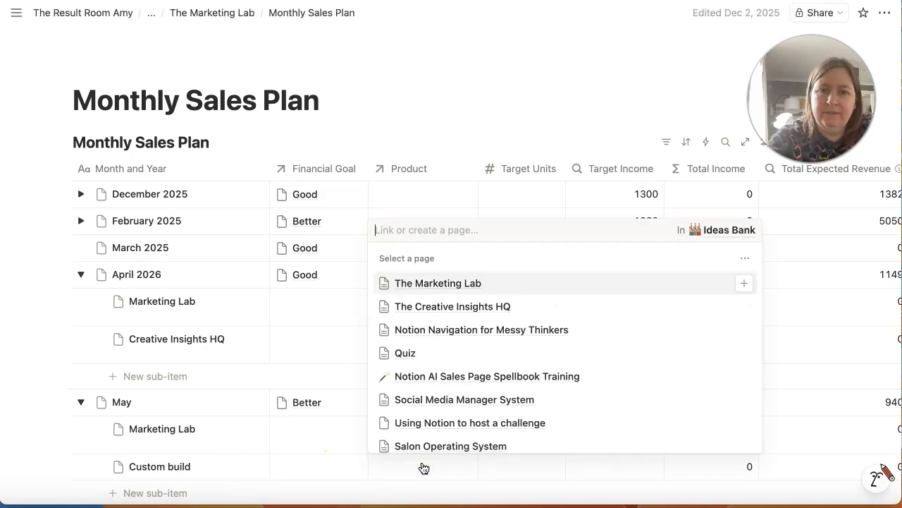
type("cust")
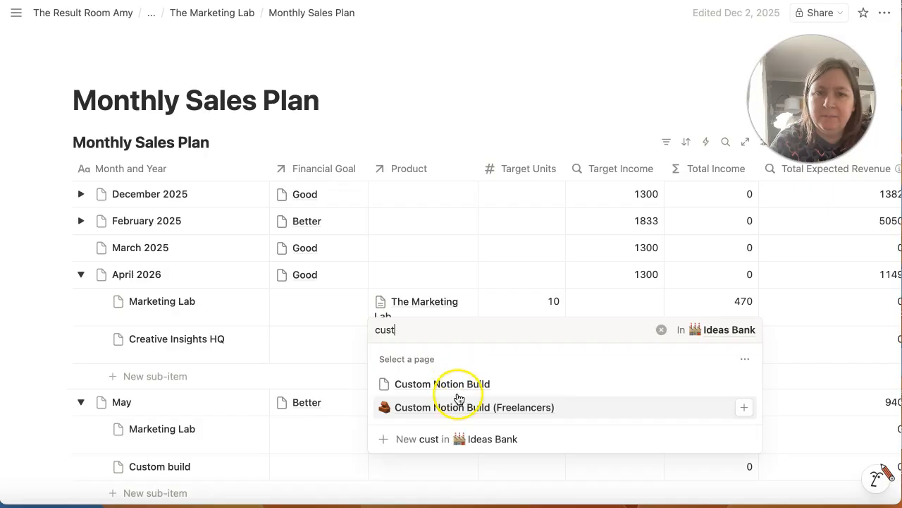
left_click(455, 385)
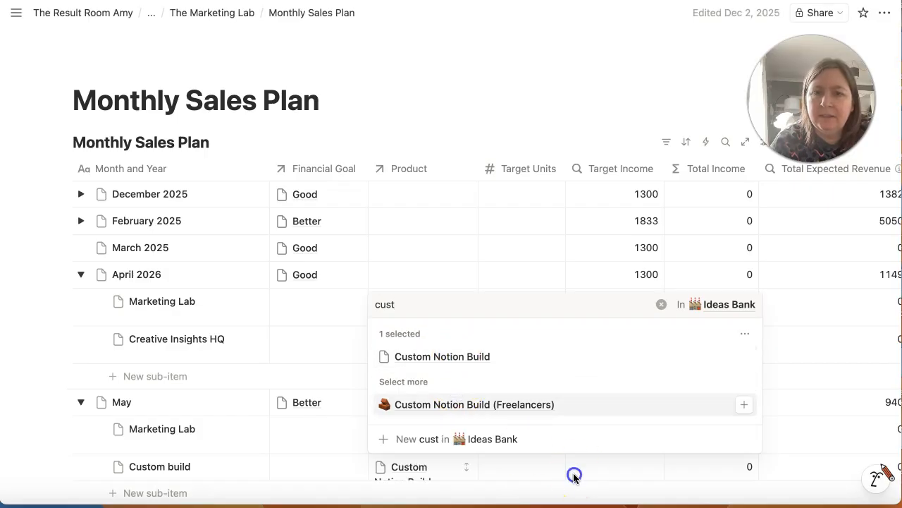
key("Escape")
scroll(550, 437, "down", 3)
left_click(519, 381)
type("1")
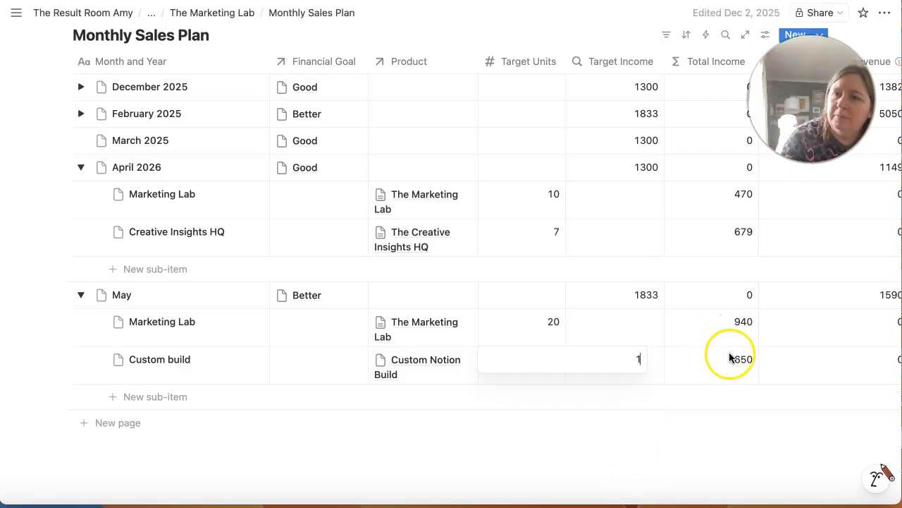
Return to The Marketing Lab page and check the Month and Year filter of the Sales Targets view
left_click(829, 324)
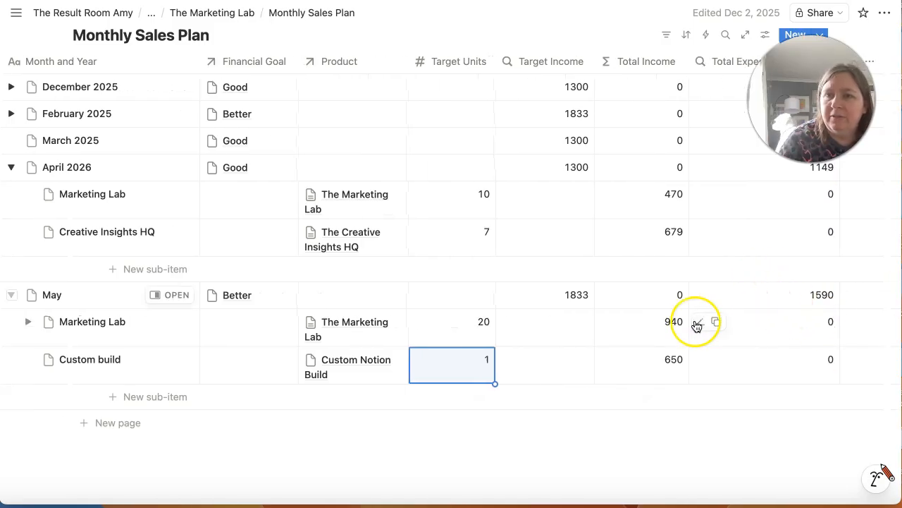
scroll(697, 325, "left", 3)
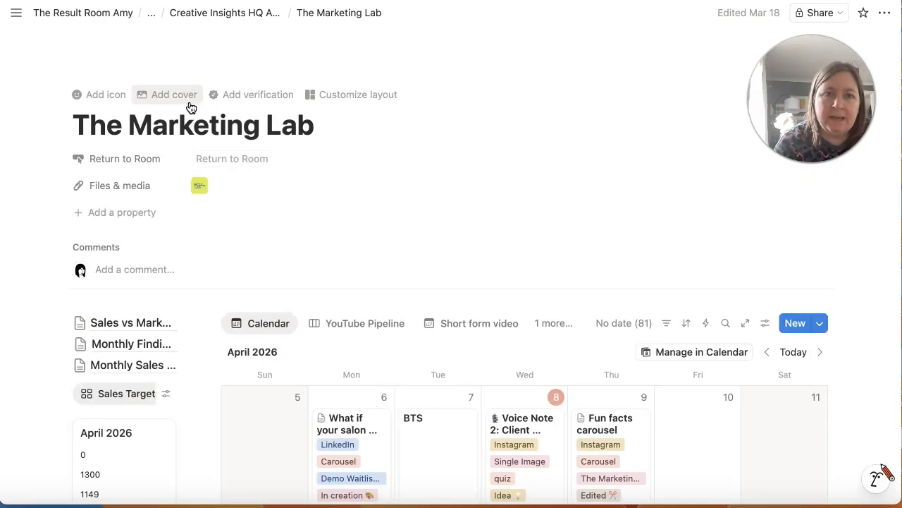
scroll(293, 282, "down", 3)
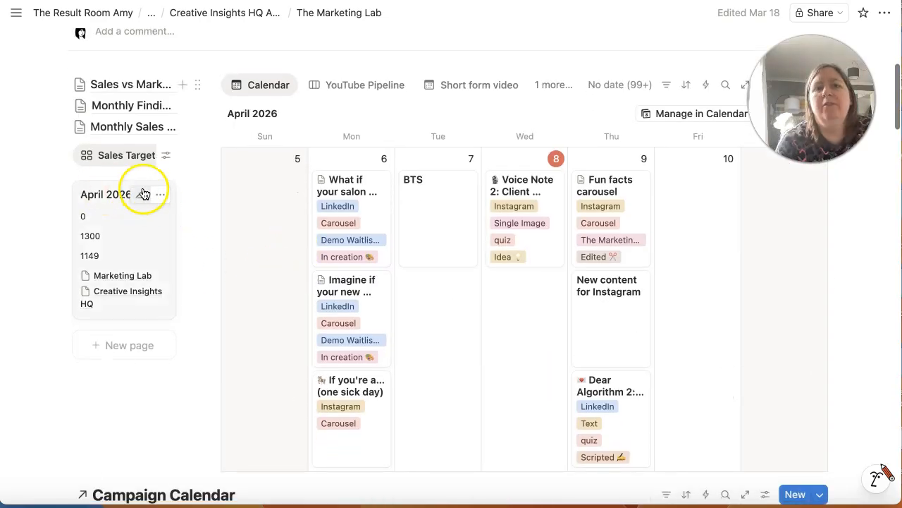
left_click(170, 157)
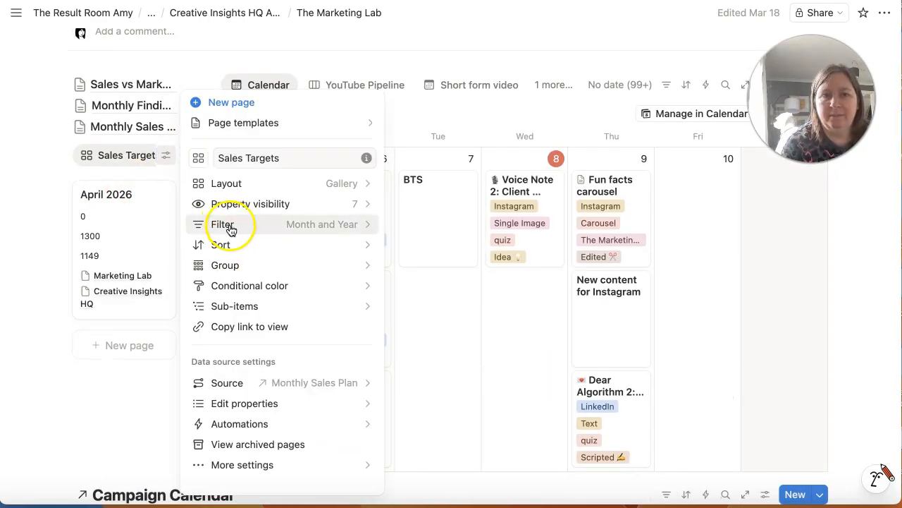
left_click(330, 227)
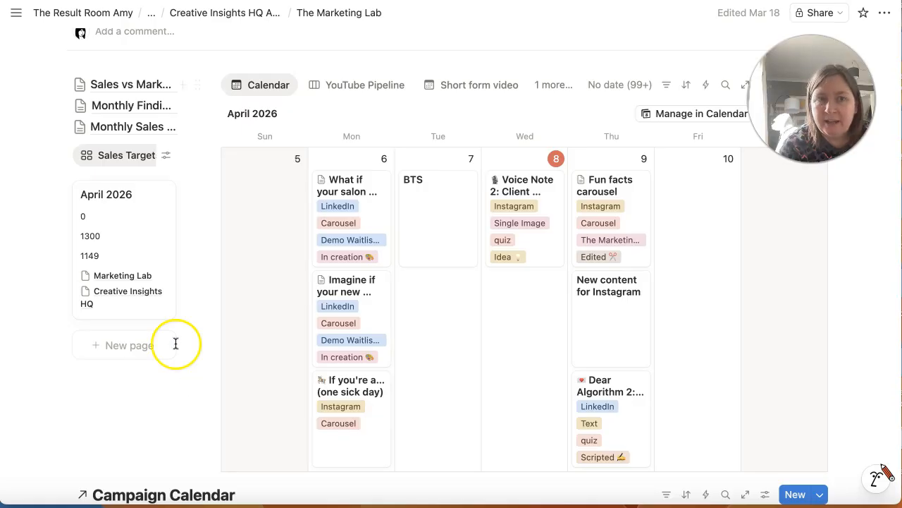
Open the Marketing Lab sub-item from the April 2026 sales target card, review its properties, and close it
left_click(121, 280)
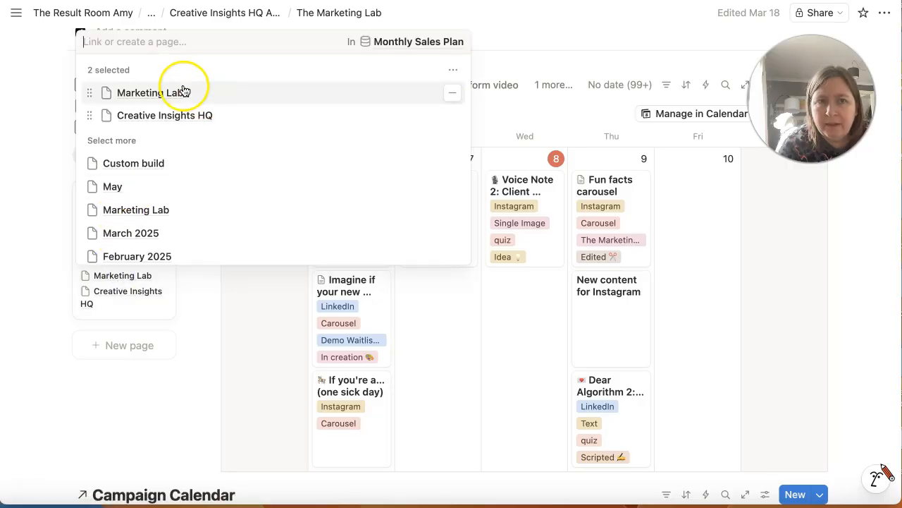
left_click(172, 91)
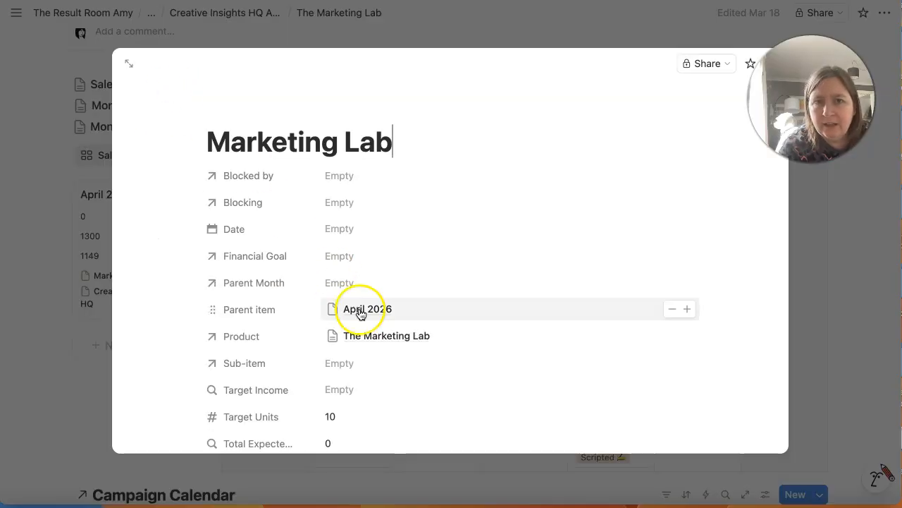
scroll(356, 328, "down", 3)
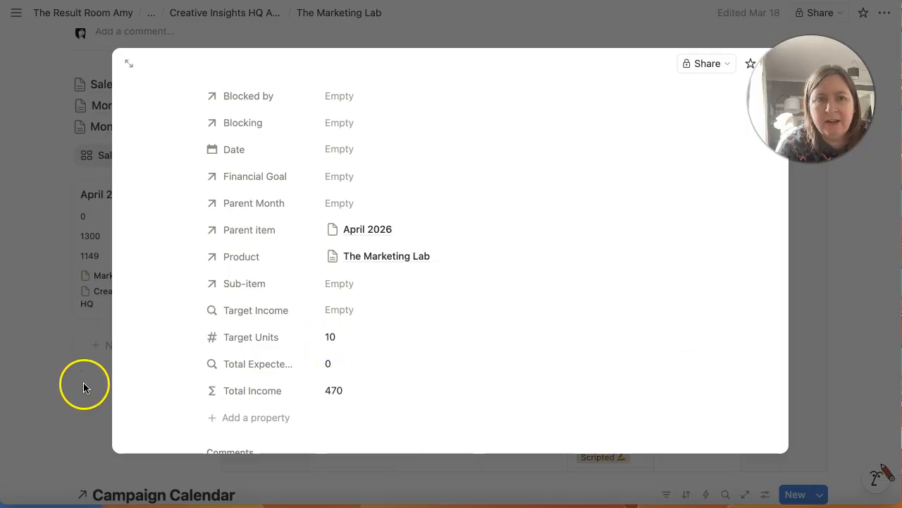
left_click(64, 402)
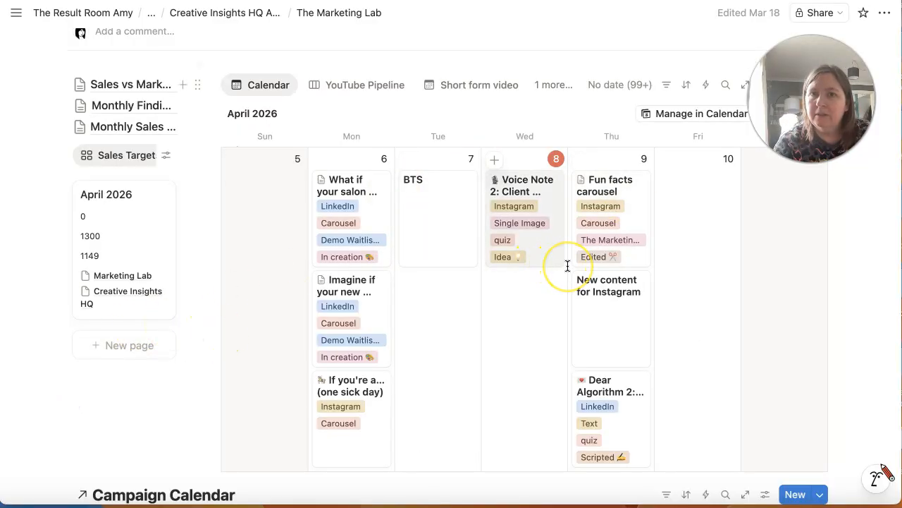
Examine the April 2026 sales target card alongside the content calendar on The Marketing Lab page
scroll(567, 266, "down", 2)
scroll(568, 266, "up", 1)
scroll(567, 266, "down", 1)
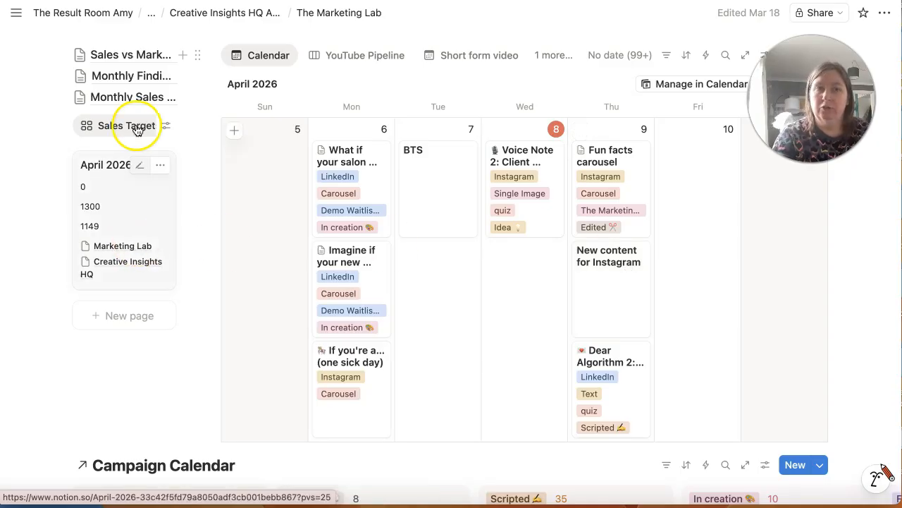
scroll(150, 172, "up", 1)
scroll(150, 171, "up", 2)
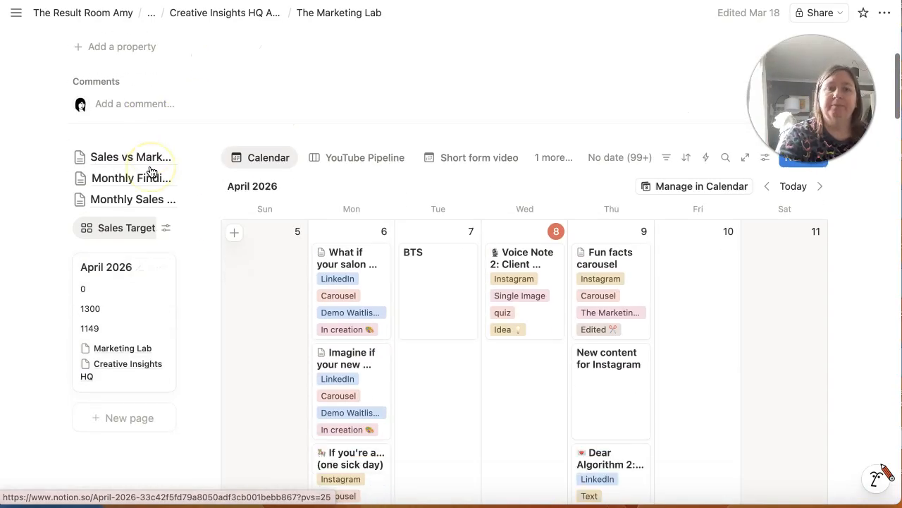
scroll(151, 172, "down", 3)
scroll(150, 172, "up", 5)
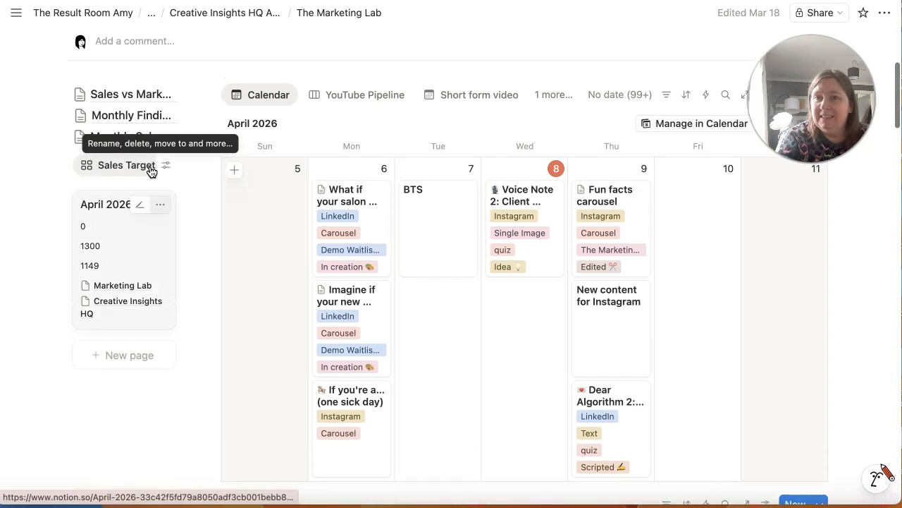
scroll(149, 172, "up", 2)
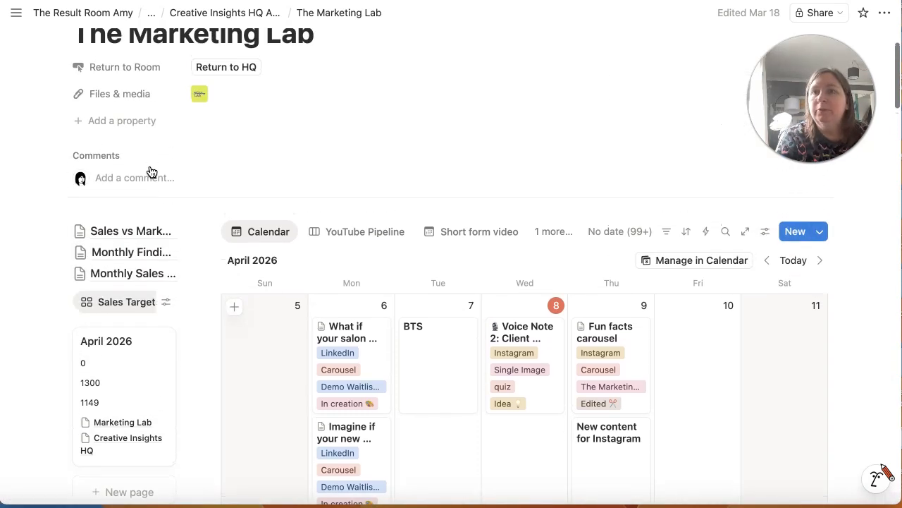
Go back to the Creative Insights HQ gallery and open The Product Pipeline
left_click(234, 17)
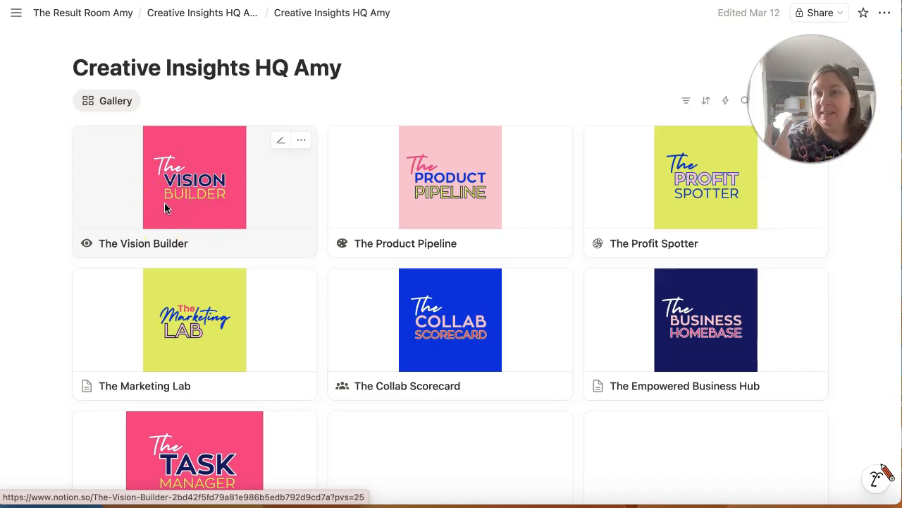
left_click(184, 116)
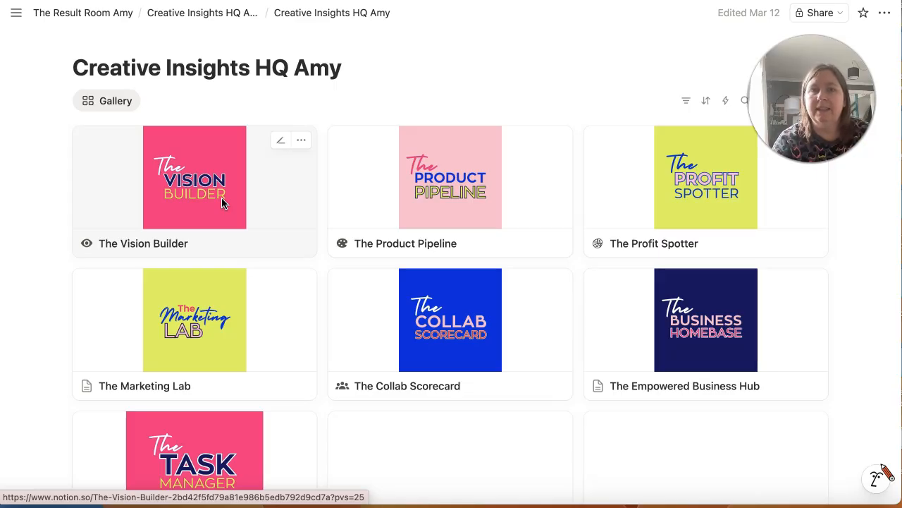
left_click(445, 200)
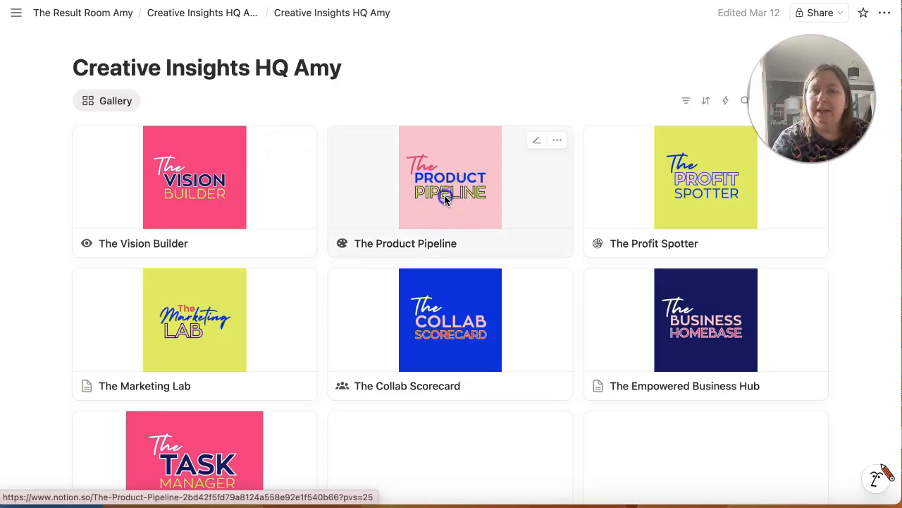
left_click(480, 190)
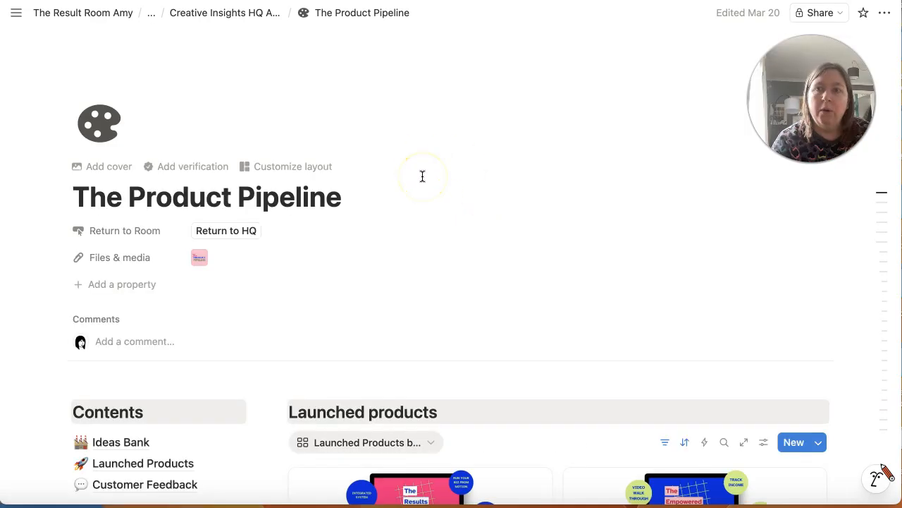
Open The Marketing Lab under Launched products, check its proposed selling price, and close its details
scroll(423, 176, "down", 6)
scroll(423, 176, "down", 9)
scroll(422, 177, "down", 9)
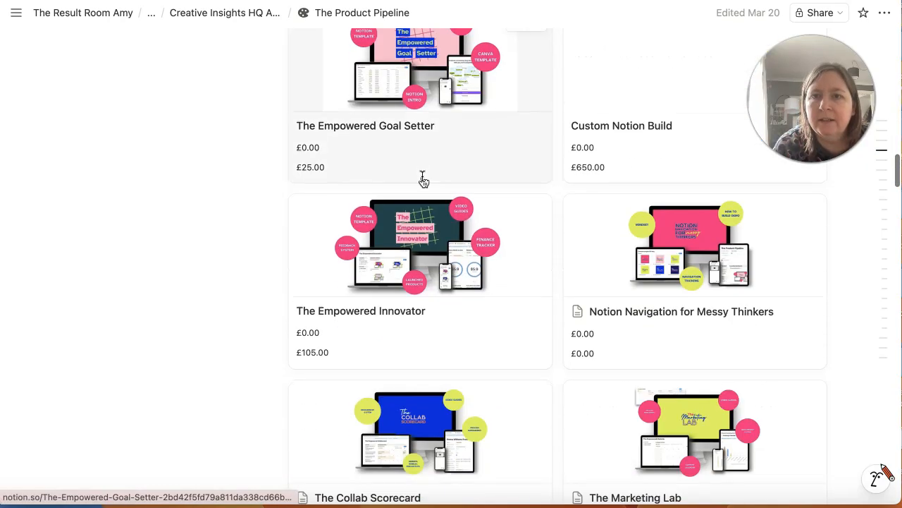
scroll(423, 179, "down", 3)
left_click(664, 280)
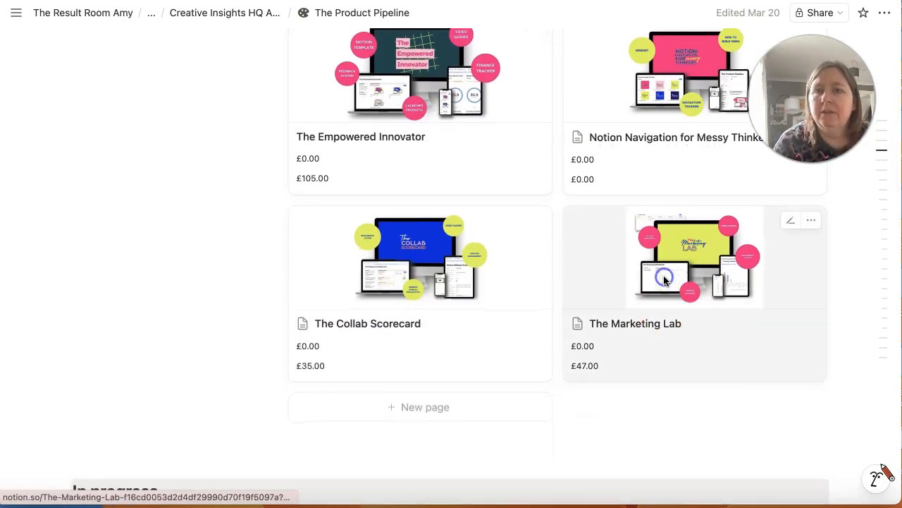
scroll(569, 375, "down", 3)
scroll(569, 375, "down", 8)
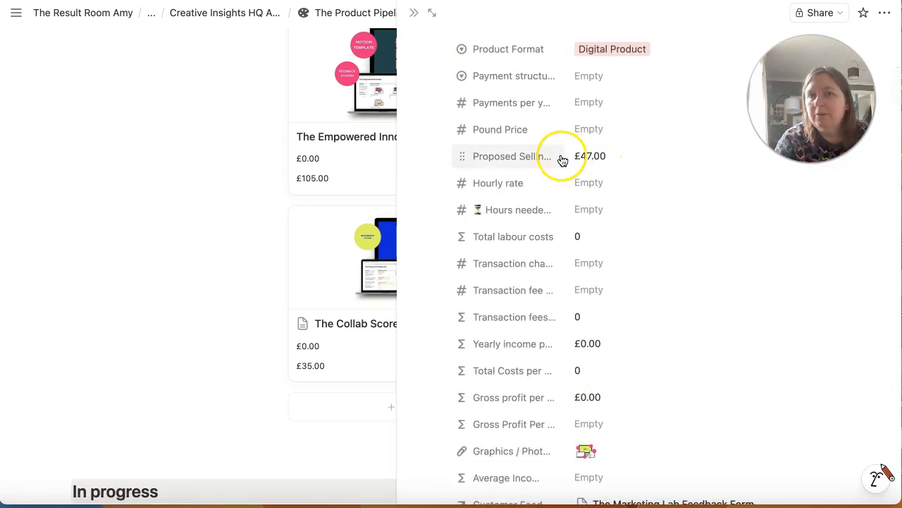
left_click(160, 246)
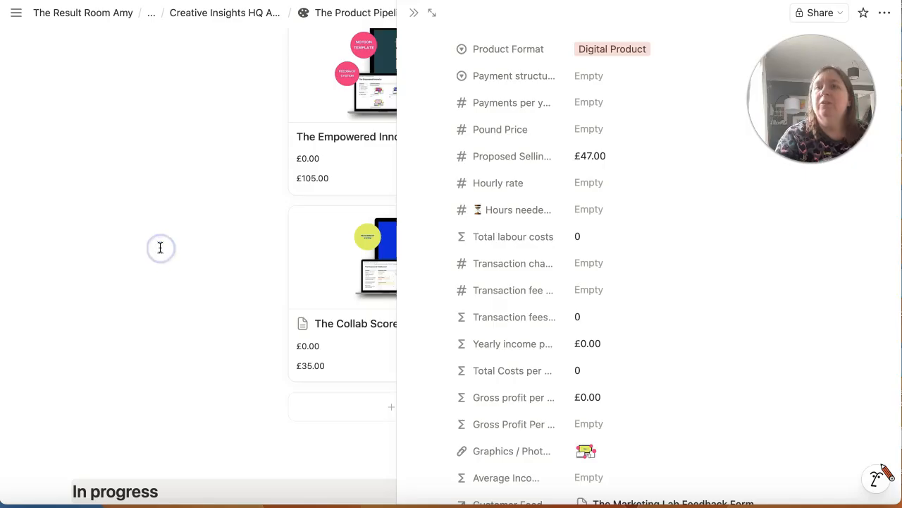
Return from The Product Pipeline to the Creative Insights HQ gallery
scroll(217, 141, "up", 10)
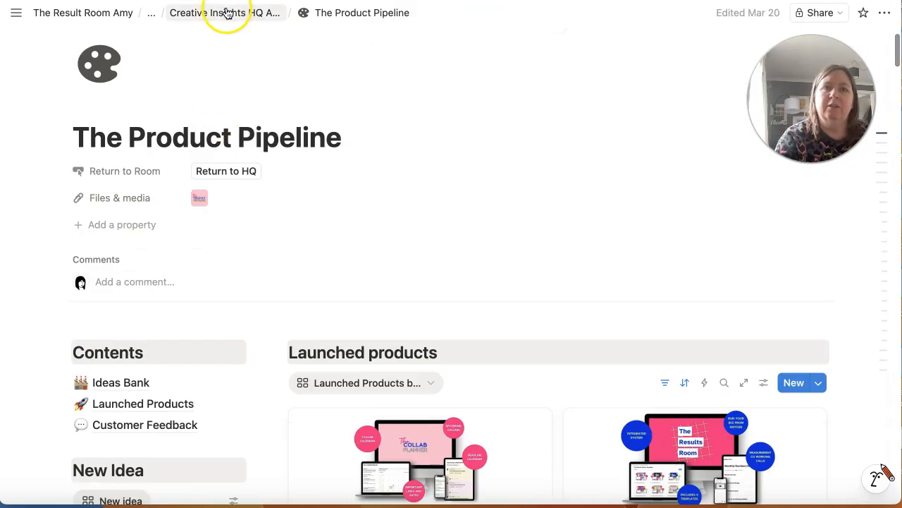
left_click(227, 13)
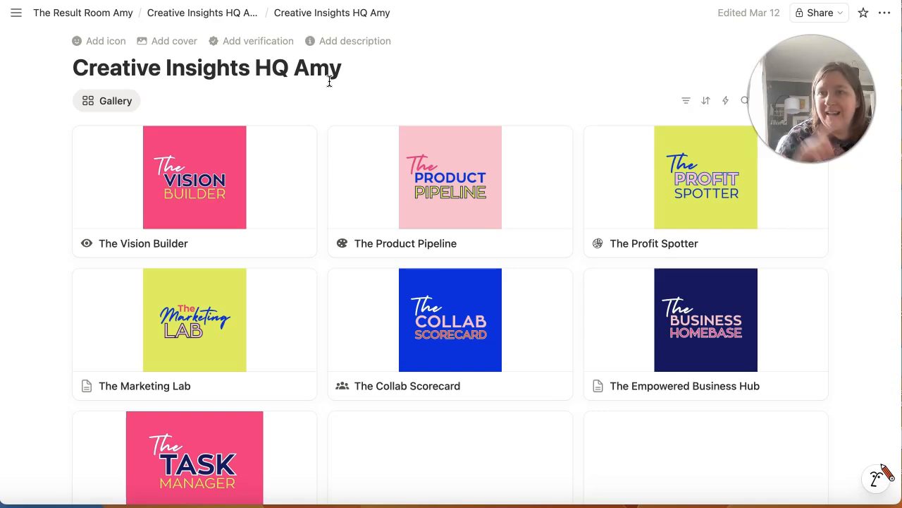
left_click(40, 46)
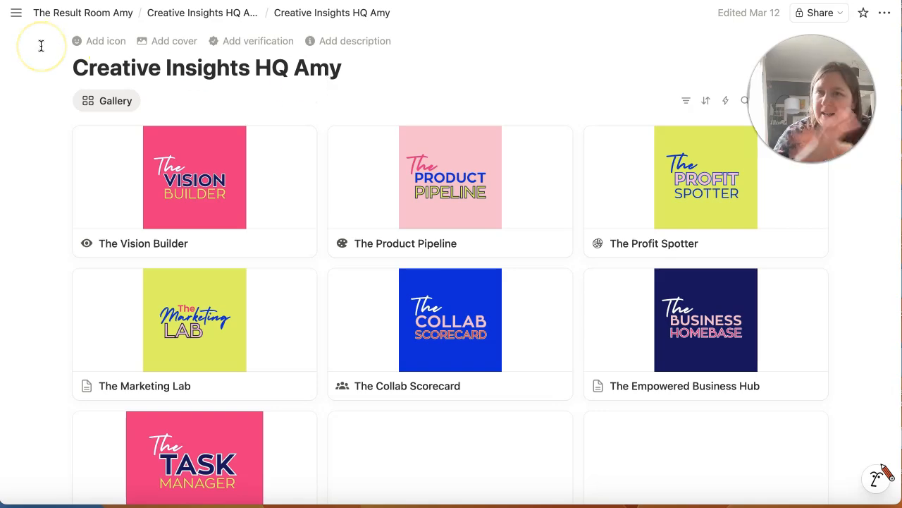